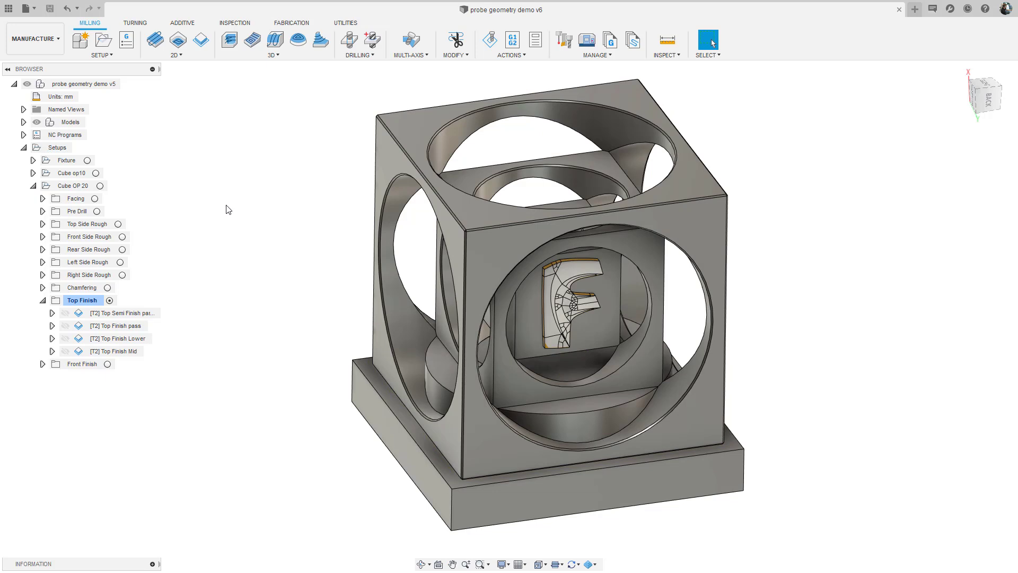
Compare the toolpaths of the Top Semi Finish pass and the Top Finish pass in the Top Finish folder
{"action": "left_click", "coordinate": [139, 313]}
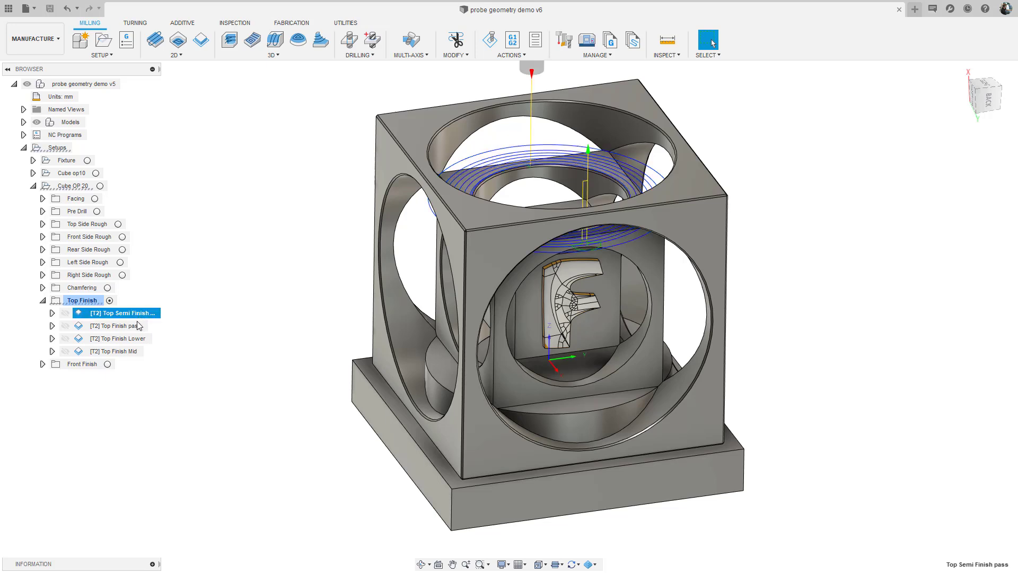
{"action": "left_click", "coordinate": [136, 326]}
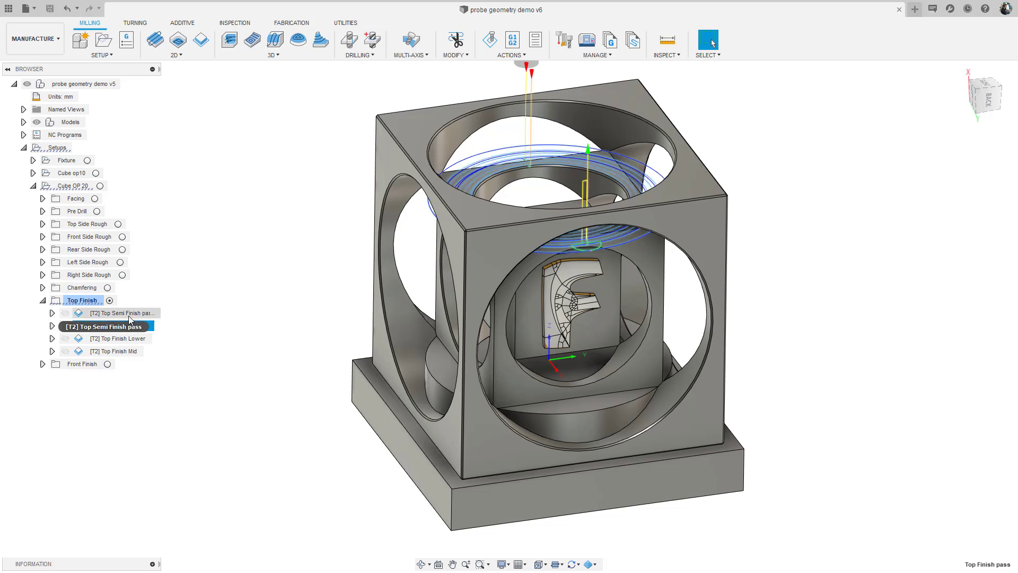
{"action": "left_click", "coordinate": [128, 317]}
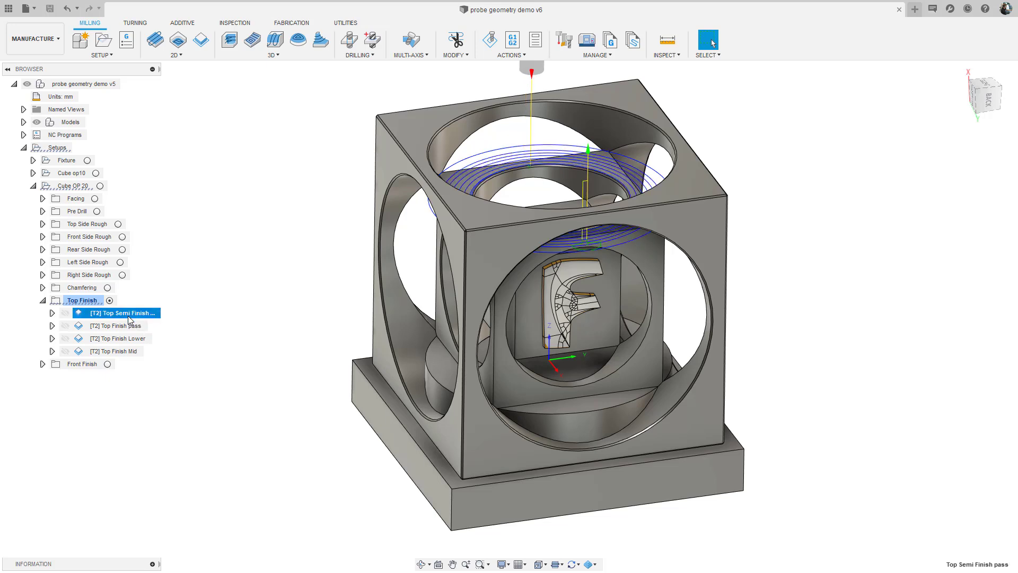
Review the Top Semi Finish pass's compensation, roughing and stock-to-leave settings, keeping the compensation type at In control
{"action": "right_click", "coordinate": [129, 320]}
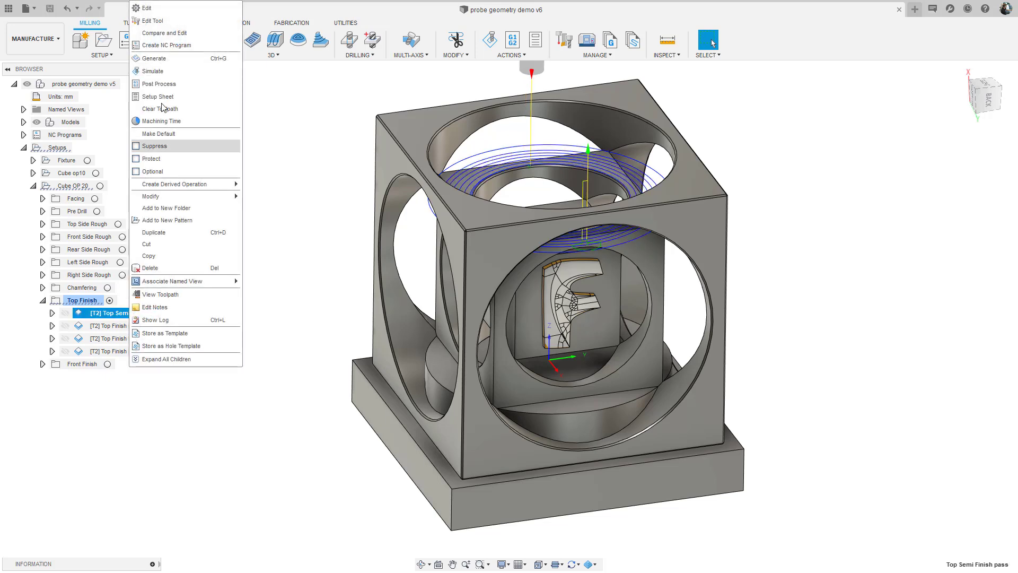
{"action": "left_click", "coordinate": [149, 8]}
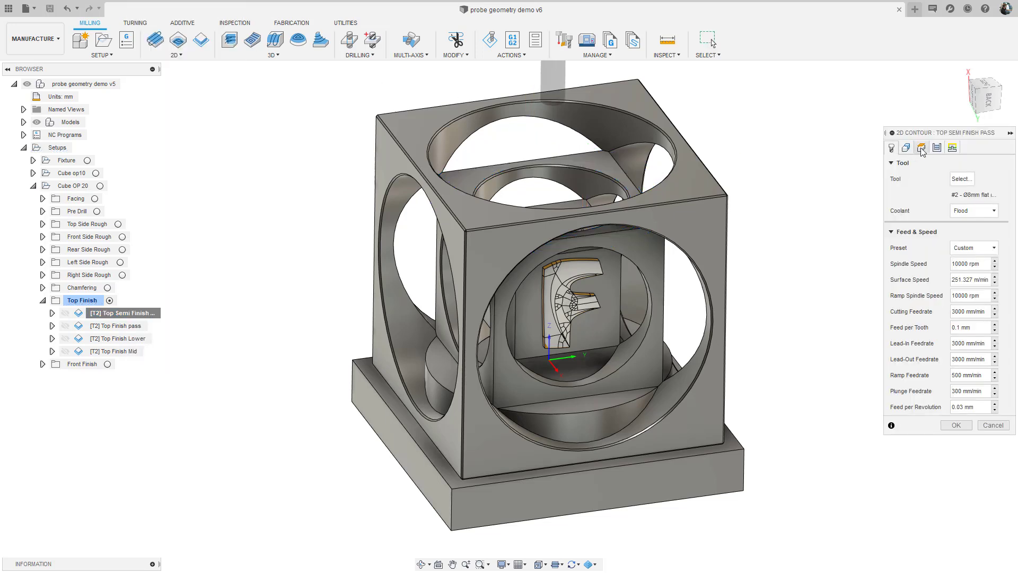
{"action": "left_click", "coordinate": [937, 149]}
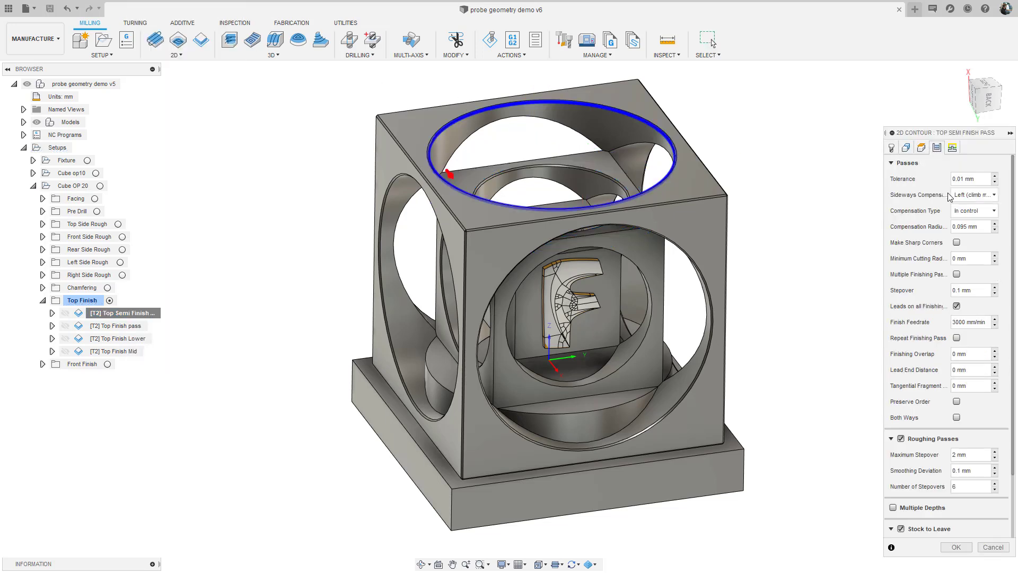
{"action": "left_click", "coordinate": [966, 213]}
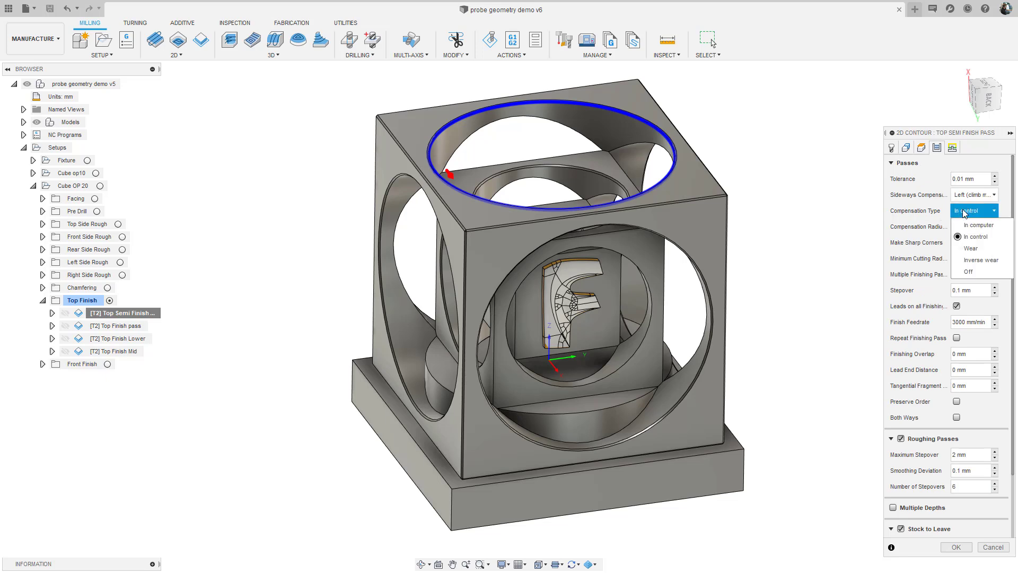
{"action": "left_click", "coordinate": [974, 238]}
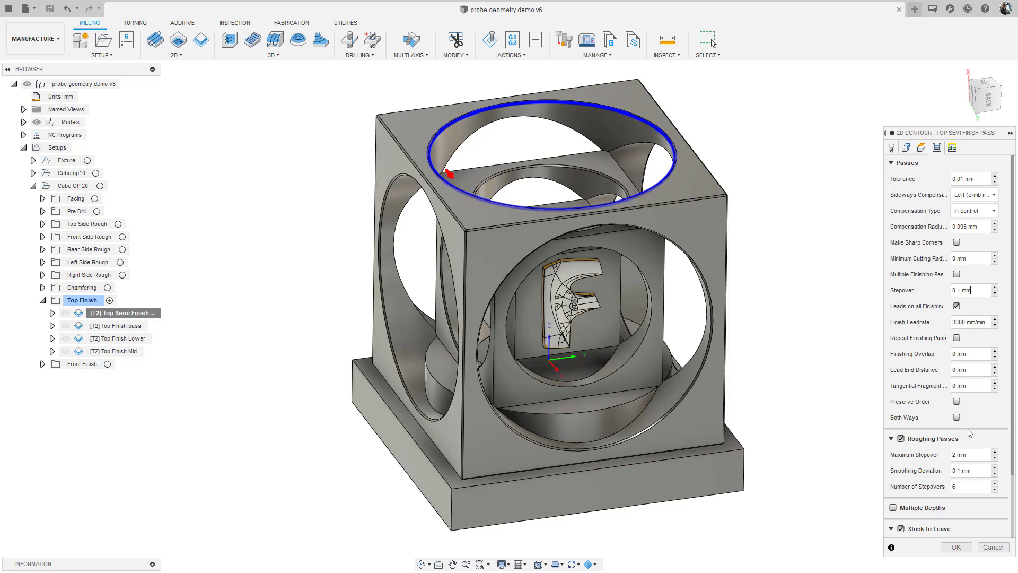
{"action": "scroll", "coordinate": [967, 435], "scroll_direction": "down", "scroll_amount": 1}
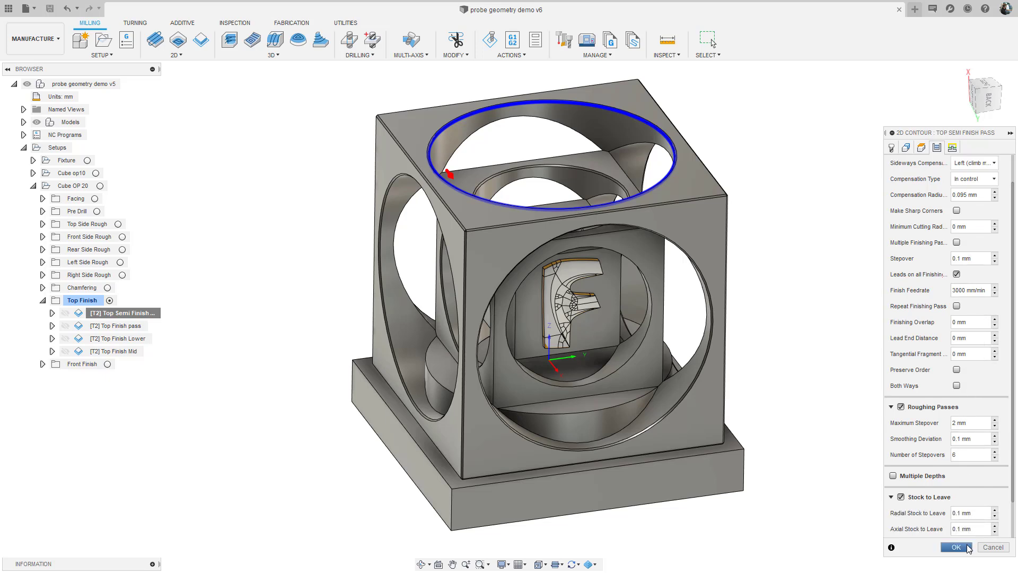
{"action": "left_click", "coordinate": [956, 548]}
{"action": "left_click", "coordinate": [256, 108]}
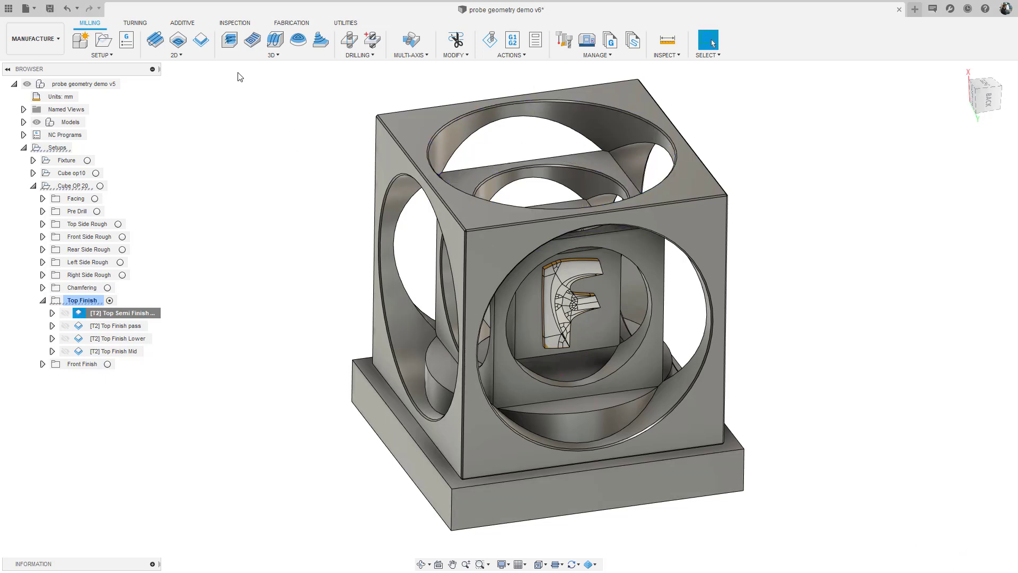
Create a Probe Geometry operation with probe tool 31 on the inner wall of the cube's large upper circular opening
{"action": "left_click", "coordinate": [234, 23]}
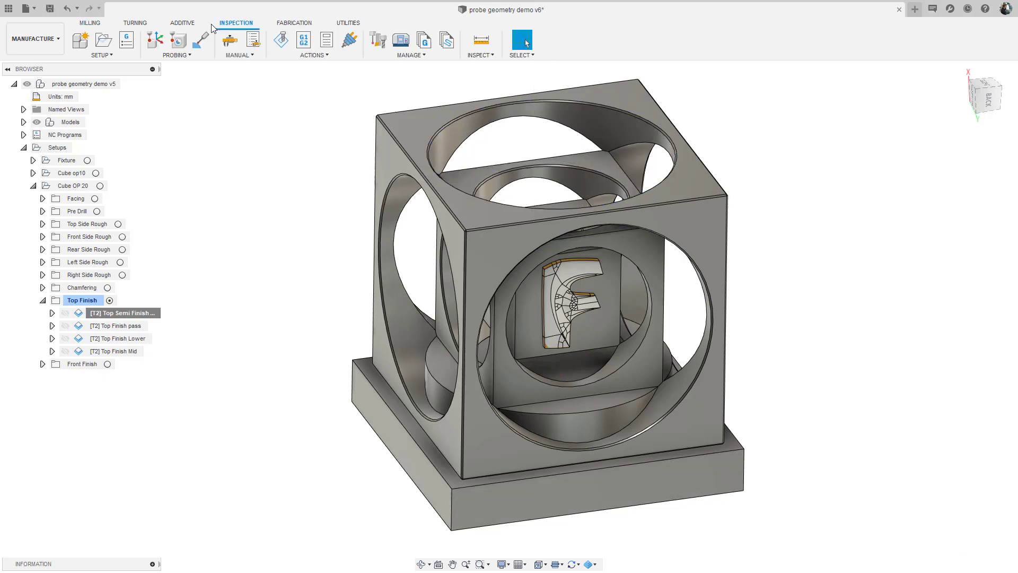
{"action": "left_click", "coordinate": [178, 49]}
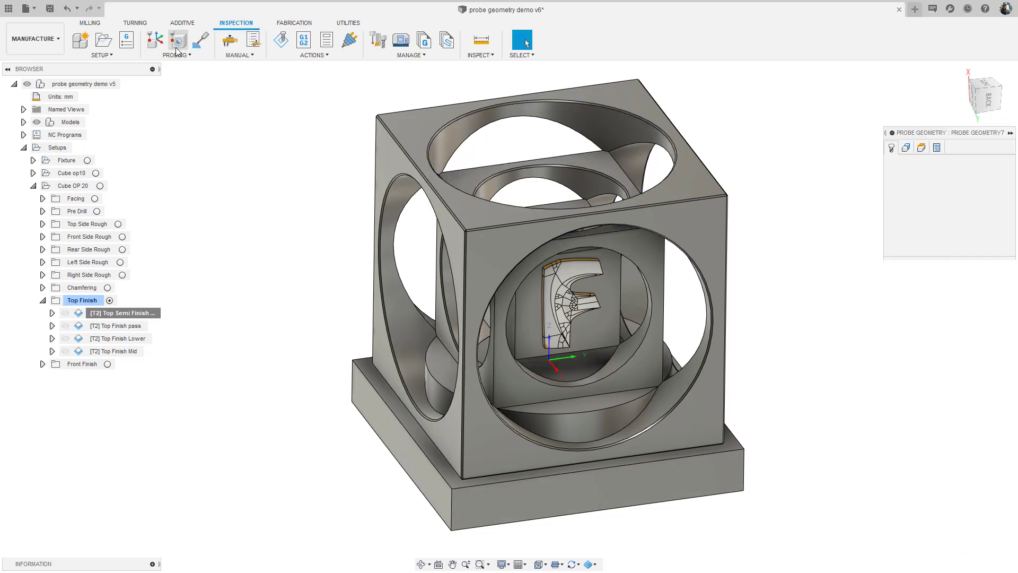
{"action": "left_click", "coordinate": [583, 110]}
{"action": "left_click", "coordinate": [892, 148]}
{"action": "left_click", "coordinate": [954, 179]}
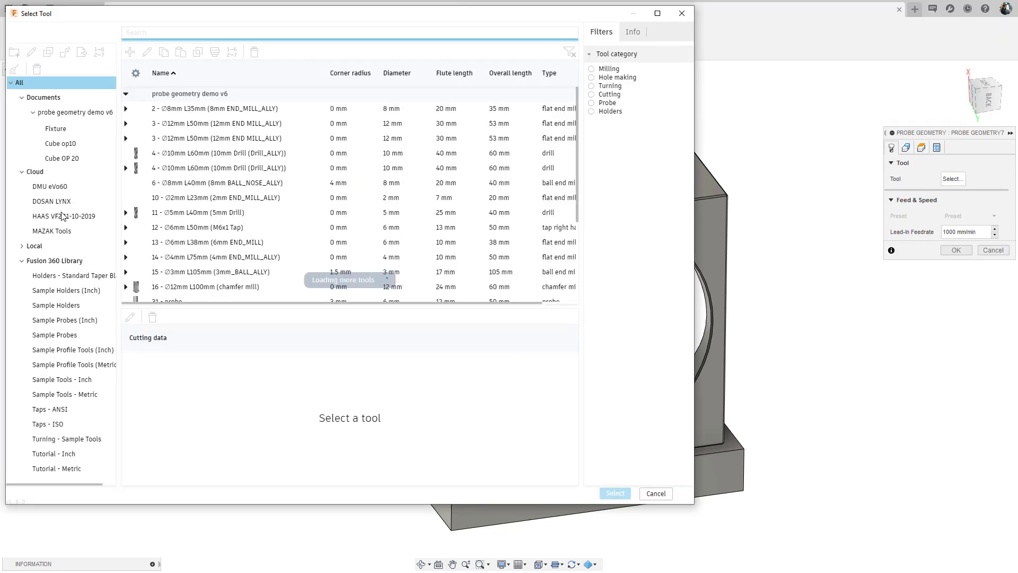
{"action": "left_click", "coordinate": [169, 293]}
{"action": "left_click", "coordinate": [615, 493]}
{"action": "left_click", "coordinate": [906, 148]}
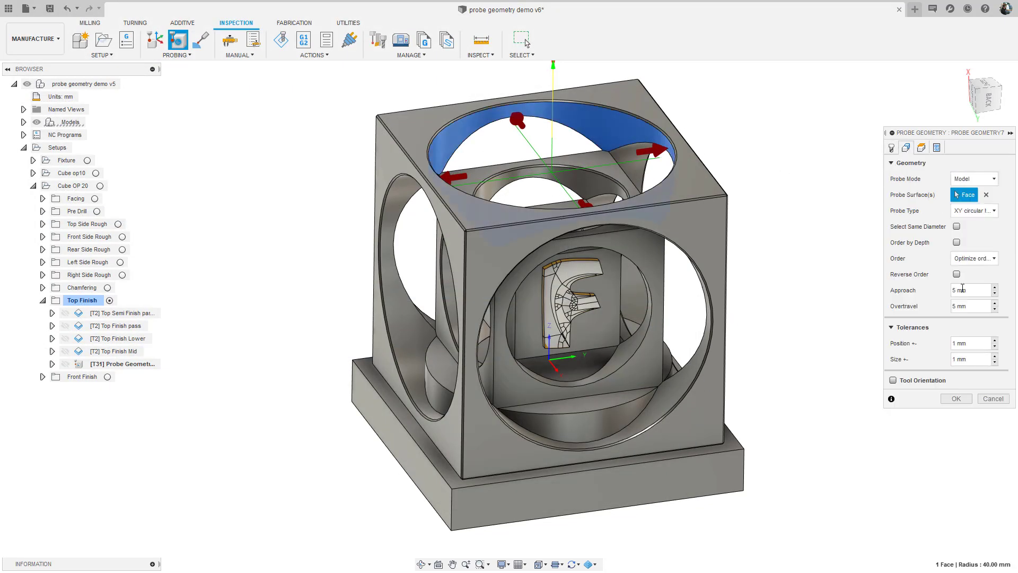
Enable the Out of Position and Wrong Size actions for the bore probing operation, both using Stop with message
{"action": "left_click", "coordinate": [936, 148]}
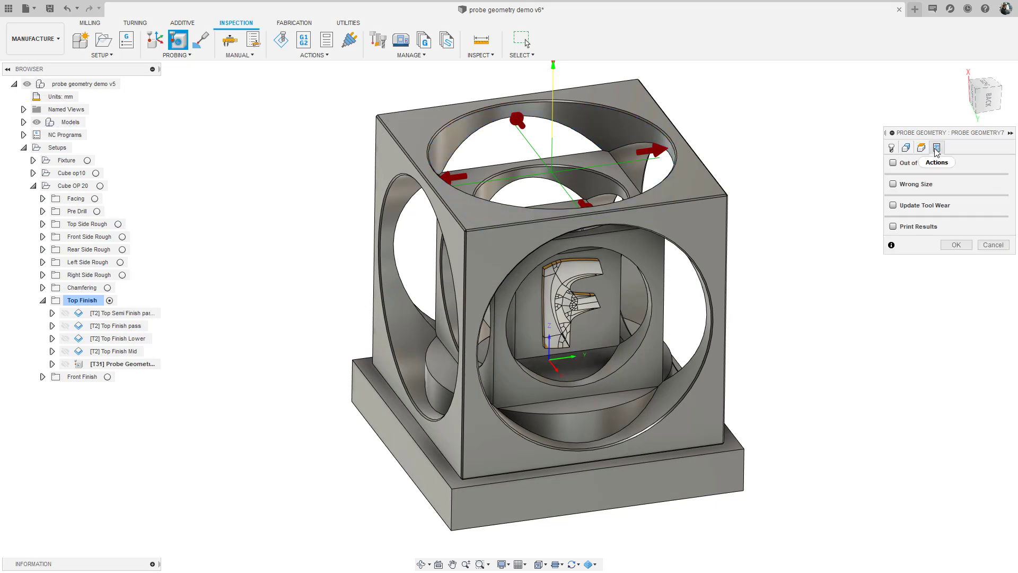
{"action": "left_click", "coordinate": [894, 163]}
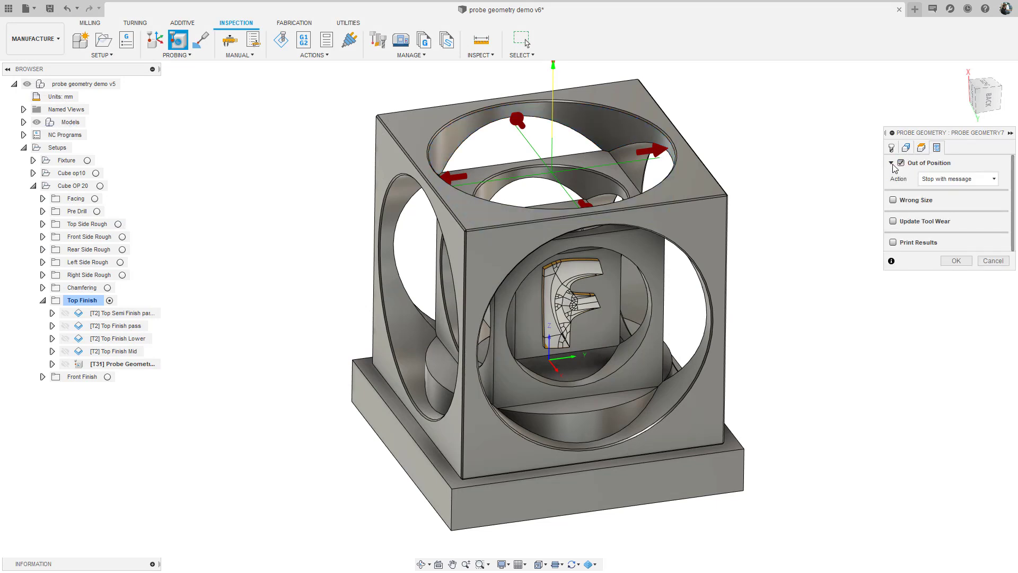
{"action": "left_click", "coordinate": [894, 201]}
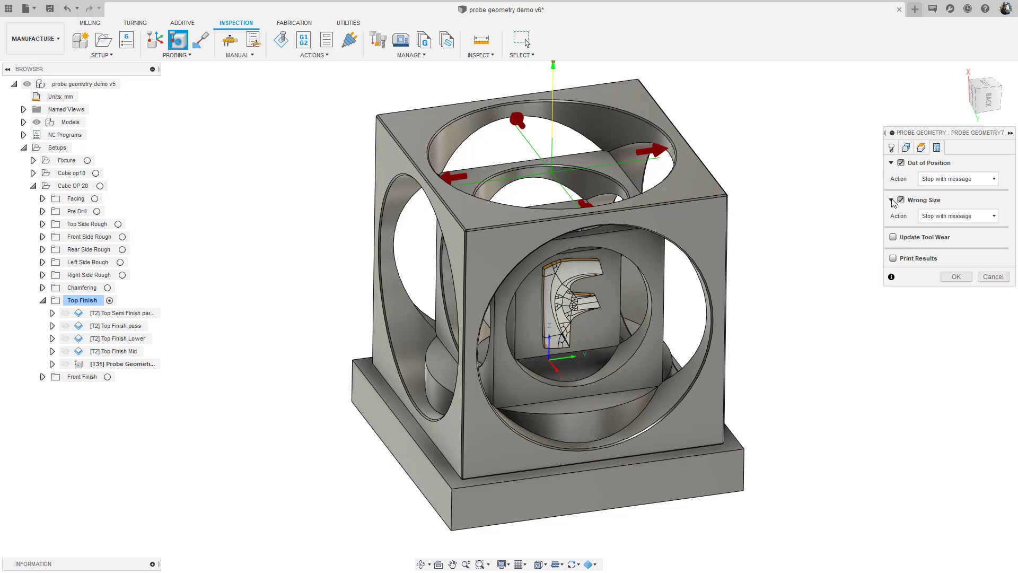
Enable Update Tool Wear for the Top Semi Finish pass with a 0.05 mm minimum update threshold, enable Print Results, and accept the probing operation
{"action": "left_click", "coordinate": [893, 237]}
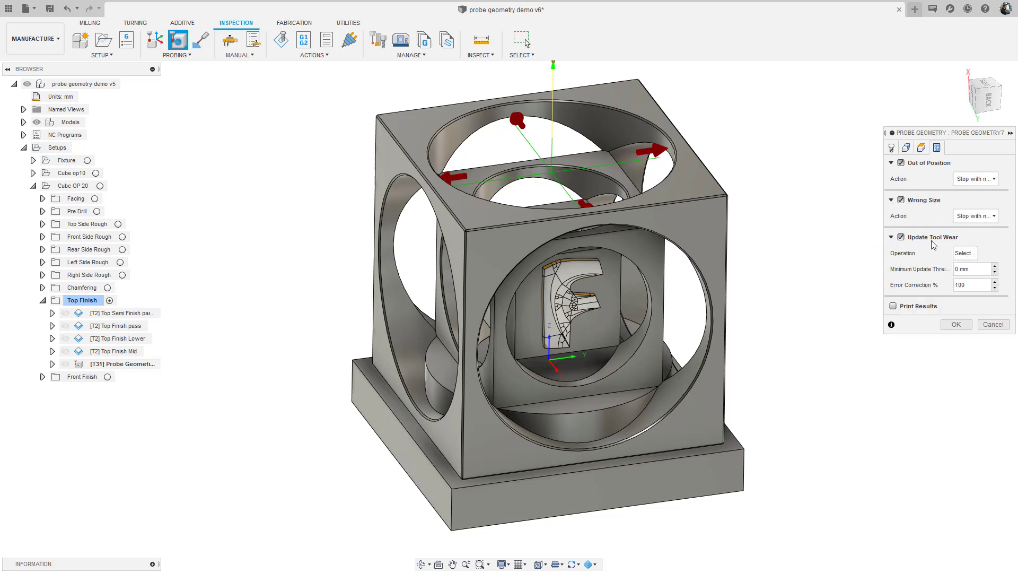
{"action": "left_click", "coordinate": [965, 253]}
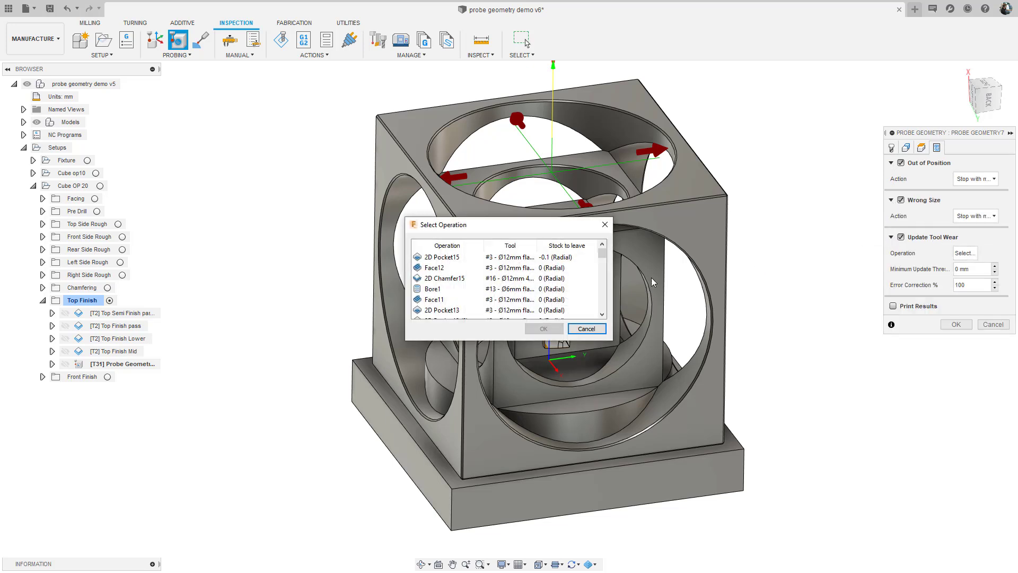
{"action": "scroll", "coordinate": [504, 289], "scroll_direction": "down", "scroll_amount": 10}
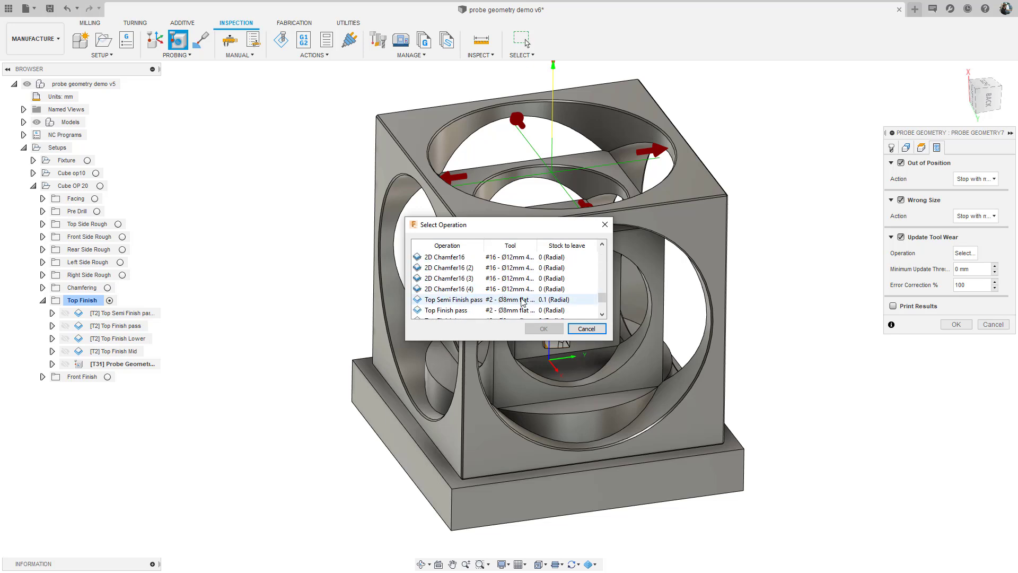
{"action": "left_click", "coordinate": [549, 302]}
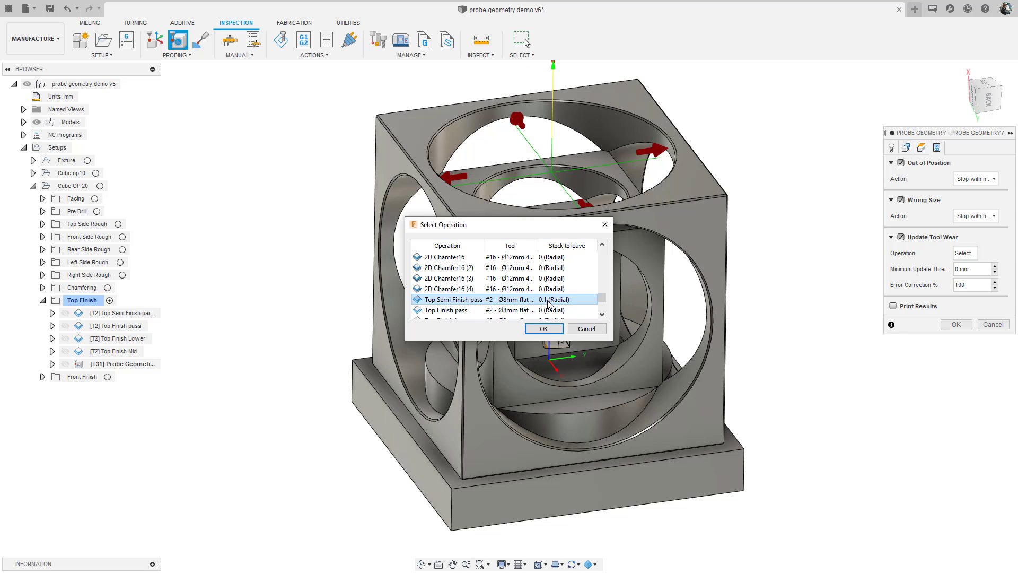
{"action": "left_click", "coordinate": [549, 329]}
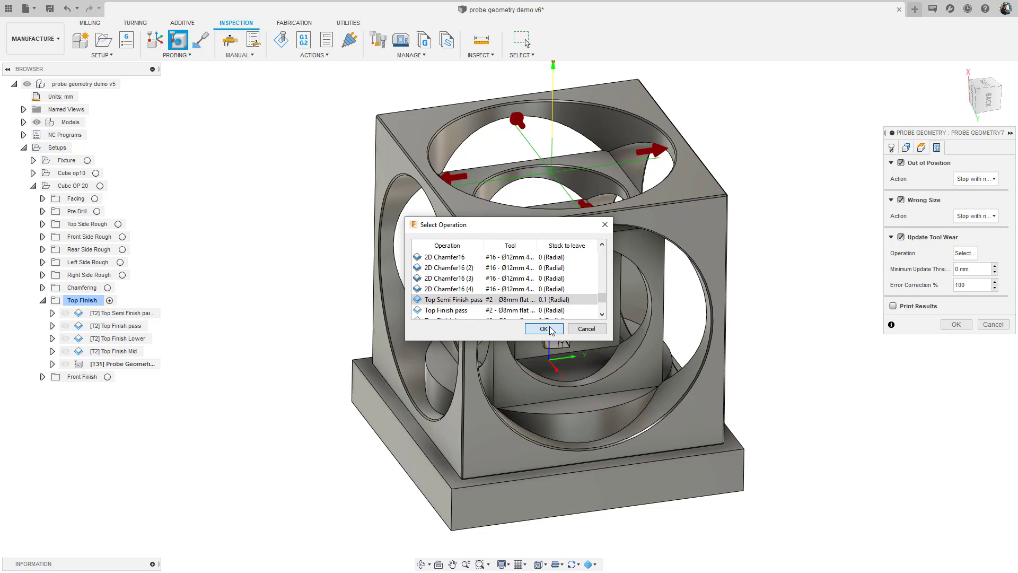
{"action": "left_click", "coordinate": [543, 329]}
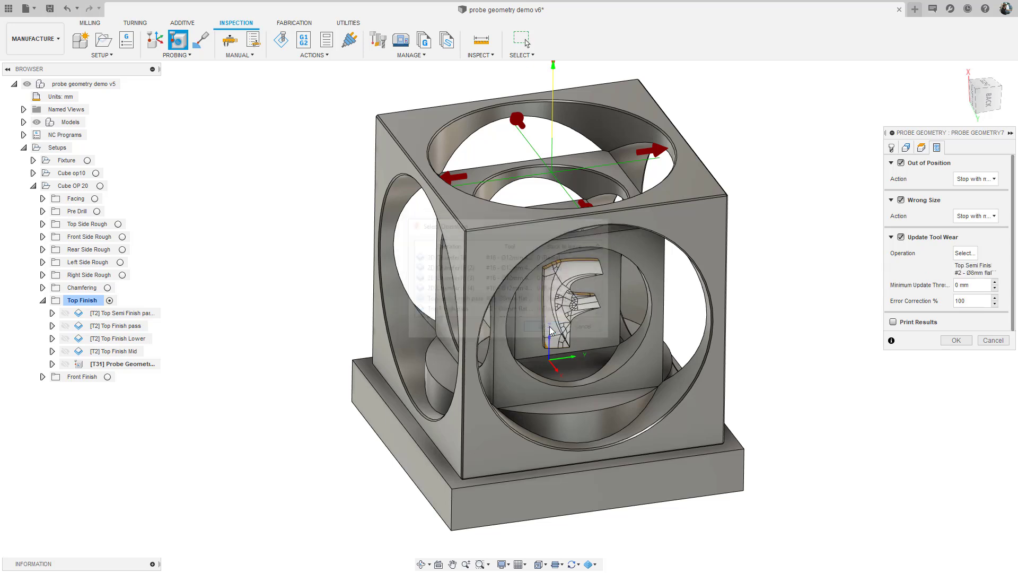
{"action": "double_click", "coordinate": [957, 285]}
{"action": "type", "text": "0.05"}
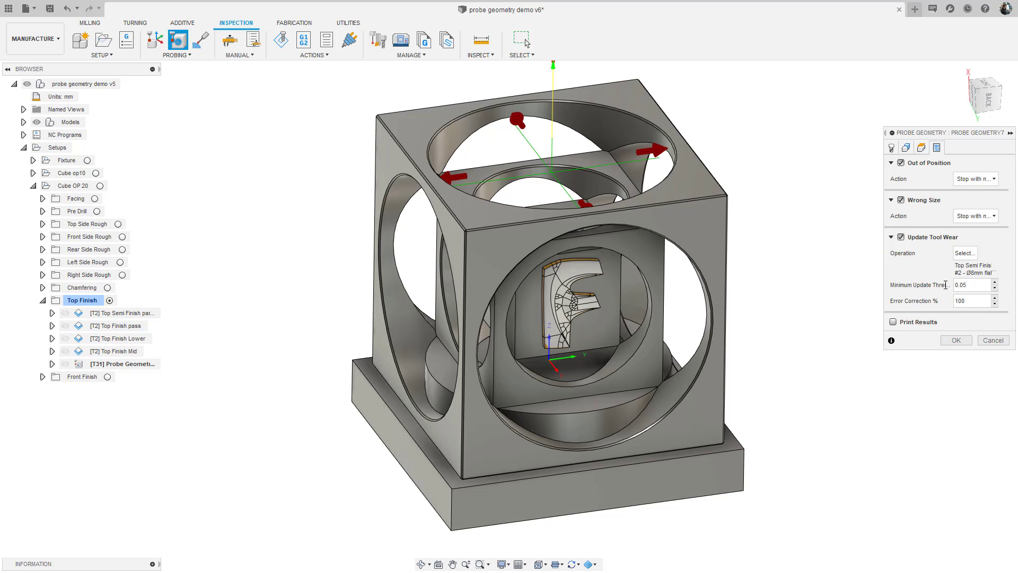
{"action": "left_click", "coordinate": [894, 322]}
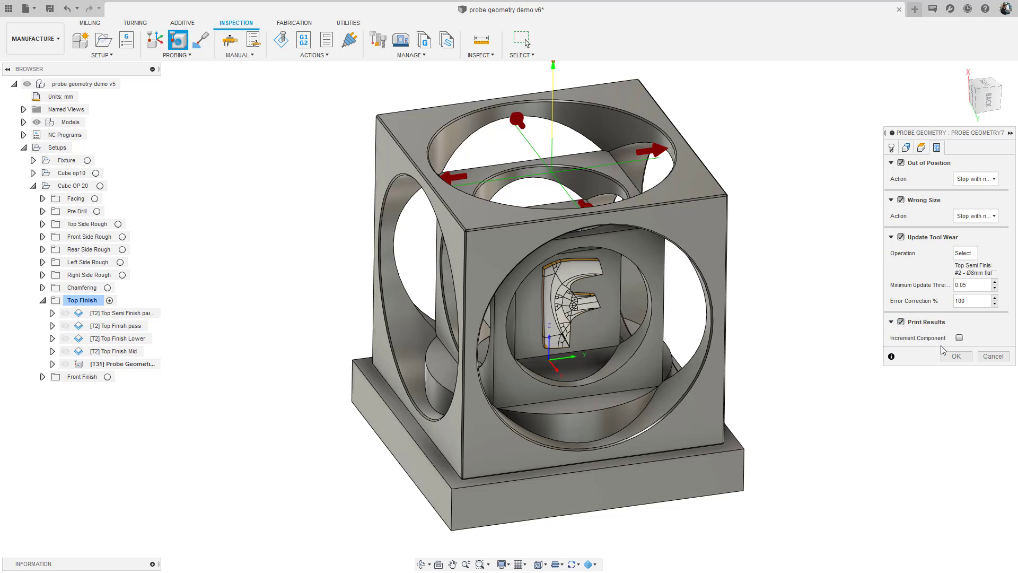
{"action": "left_click", "coordinate": [955, 356]}
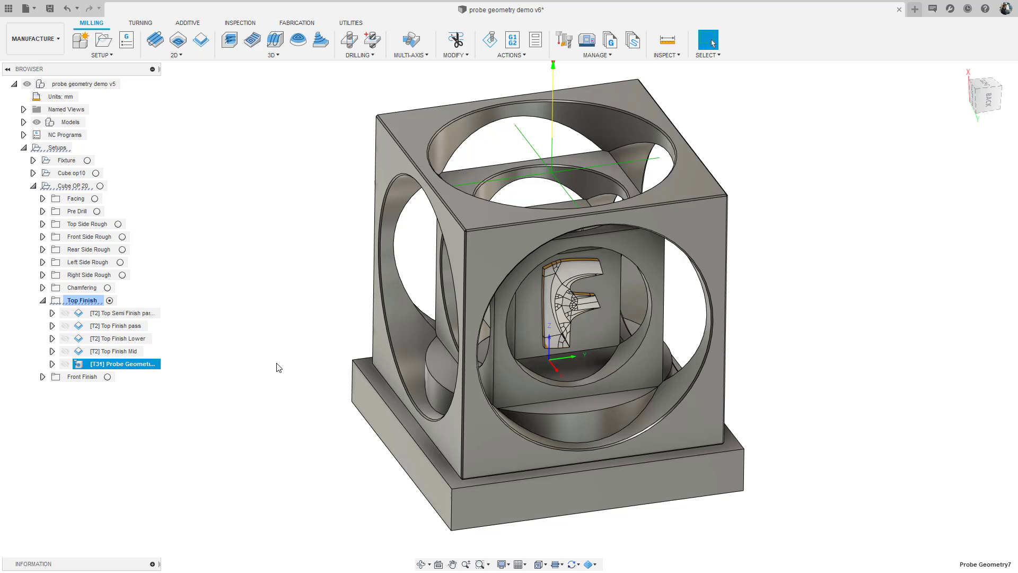
Rename the new probing operation "Probe and update rest" and move it directly after the Top Semi Finish pass
{"action": "left_click", "coordinate": [137, 365]}
{"action": "type", "text": "Pro"}
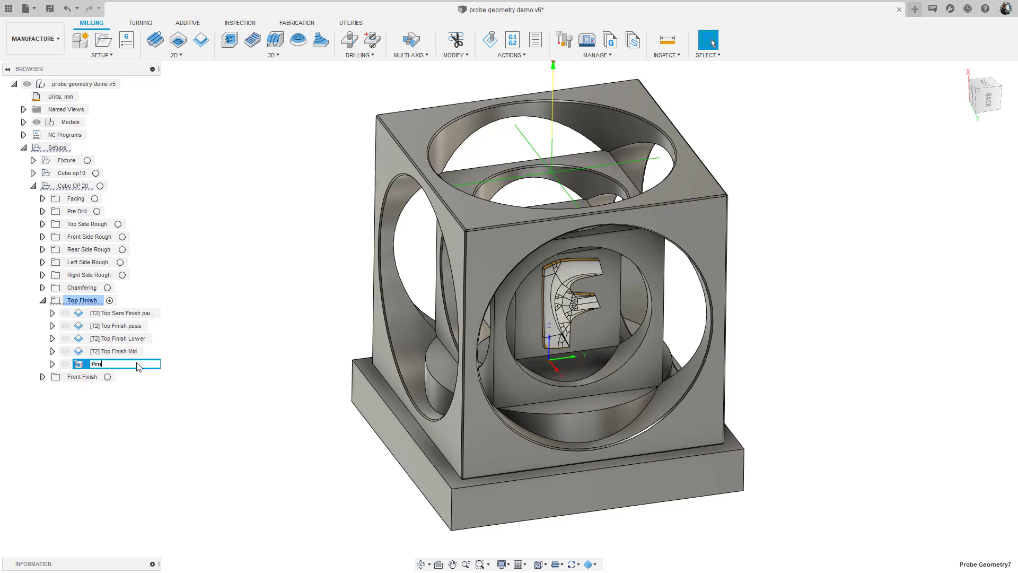
{"action": "type", "text": "be and update rest"}
{"action": "key", "text": "Return"}
{"action": "left_click_drag", "start_coordinate": [137, 366], "coordinate": [141, 323]}
{"action": "left_click", "coordinate": [140, 325]}
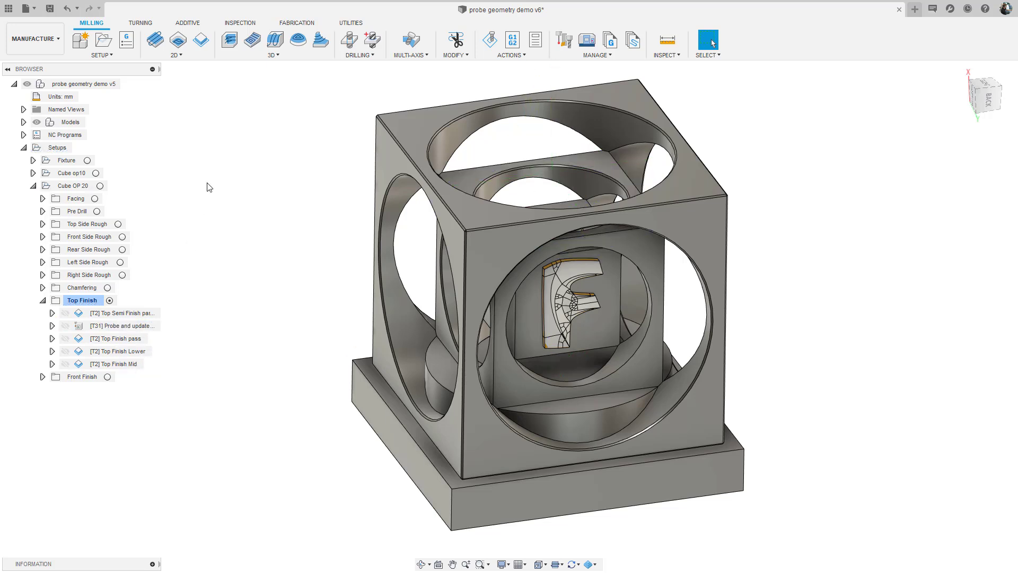
Create a second Probe Geometry operation as a Z surface probe on the inner cube's top face, with a size tolerance of 0.5 mm
{"action": "left_click", "coordinate": [236, 23]}
{"action": "left_click", "coordinate": [178, 40]}
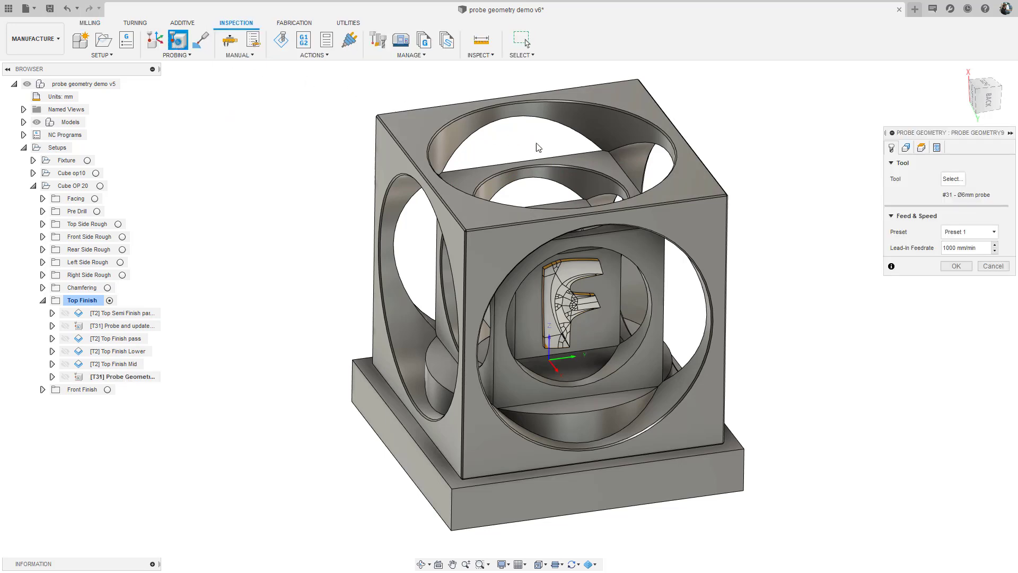
{"action": "left_click", "coordinate": [597, 162]}
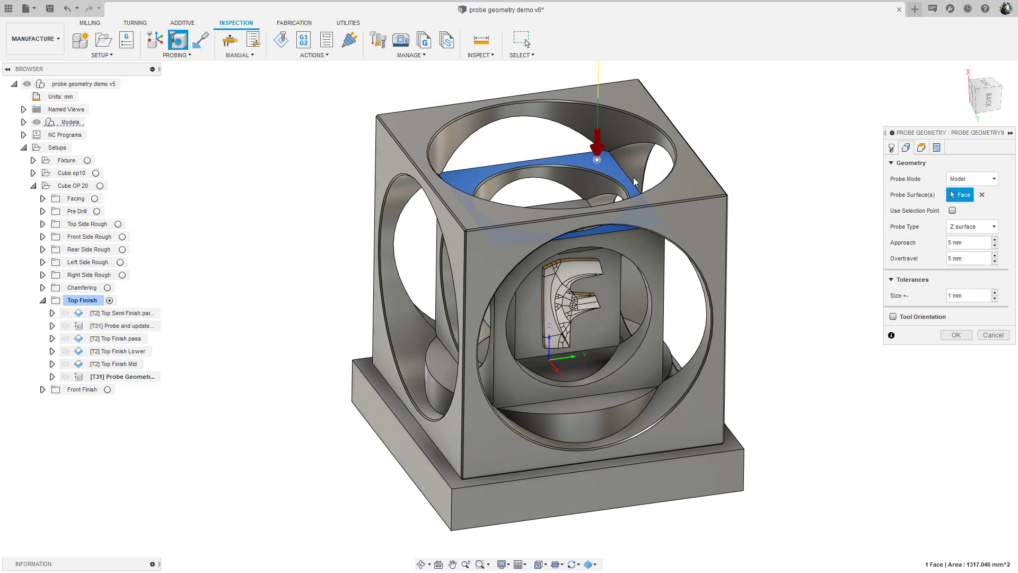
{"action": "left_click", "coordinate": [965, 295]}
{"action": "type", "text": "0.5"}
Enable Wrong Size, Update Tool Wear for the Top Semi Finish pass with a minimum update threshold, and Print Results, and accept the Z probing operation
{"action": "left_click", "coordinate": [937, 148]}
{"action": "left_click", "coordinate": [901, 163]}
{"action": "left_click", "coordinate": [902, 200]}
{"action": "left_click", "coordinate": [966, 221]}
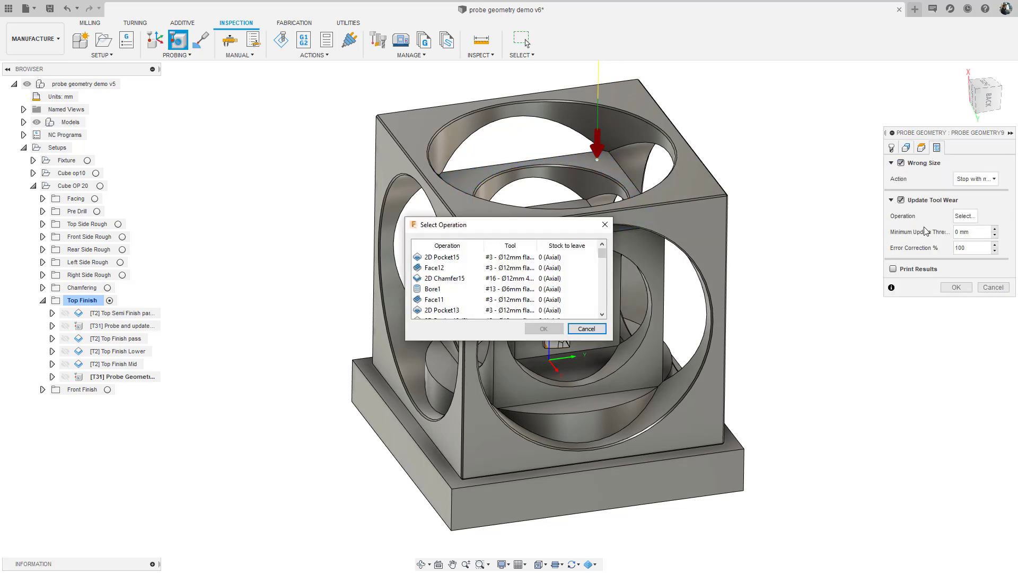
{"action": "scroll", "coordinate": [470, 284], "scroll_direction": "down", "scroll_amount": 5}
{"action": "left_click", "coordinate": [469, 279]}
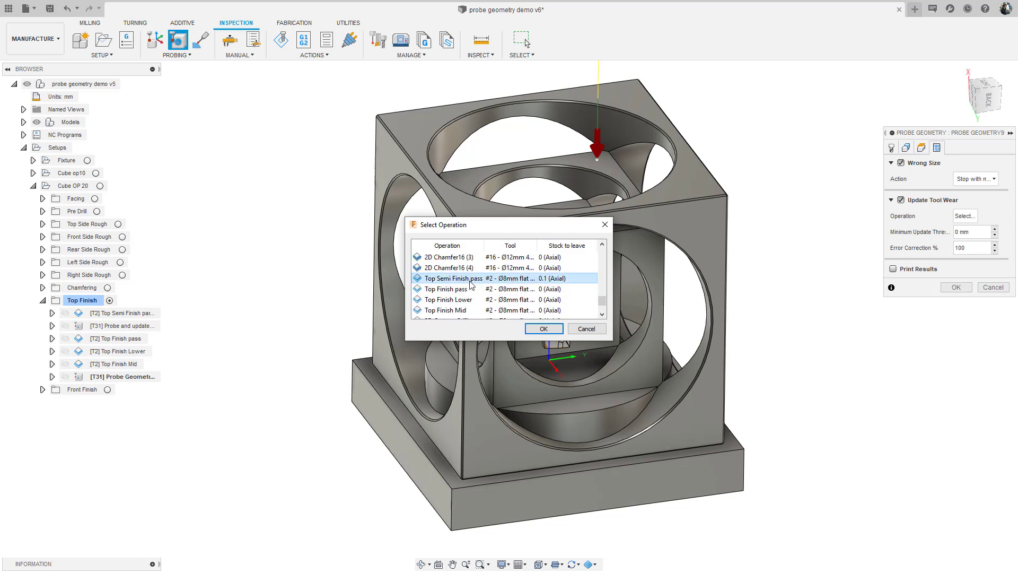
{"action": "left_click", "coordinate": [545, 329]}
{"action": "left_click", "coordinate": [955, 248]}
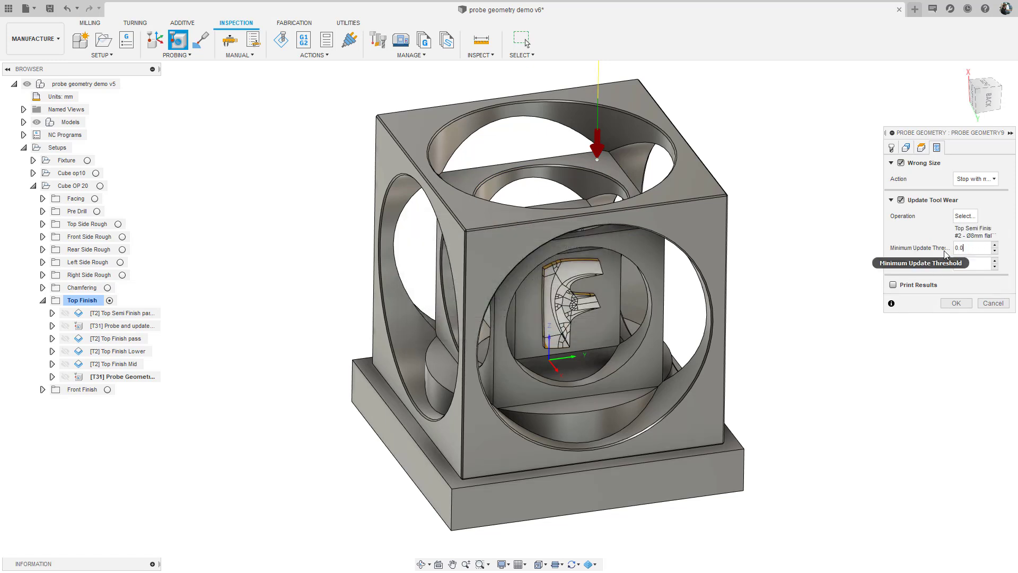
{"action": "left_click", "coordinate": [893, 285]}
{"action": "left_click", "coordinate": [958, 321]}
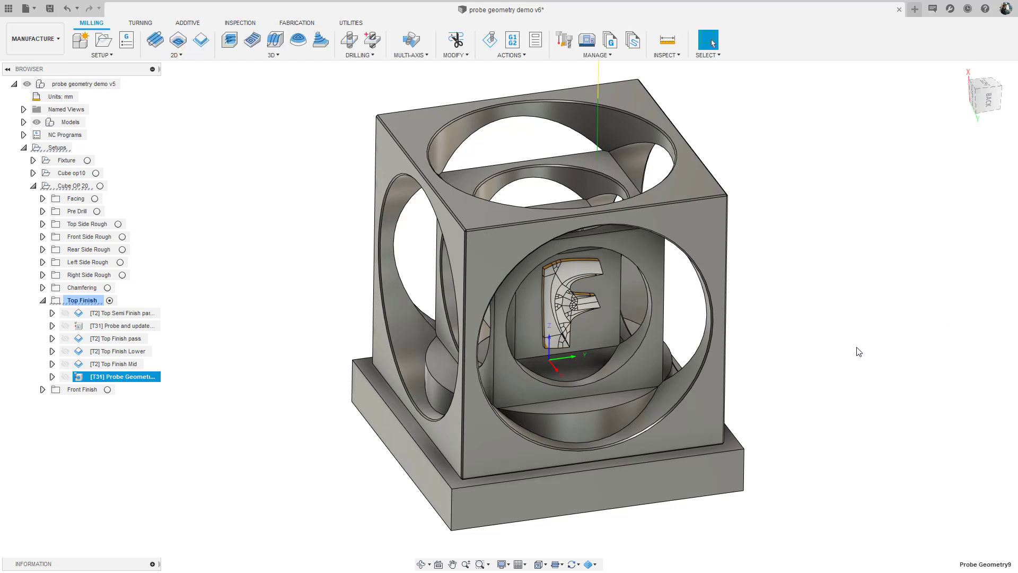
Rename the Z probing operation "Probe and update Length" and move it directly before the Top Finish pass
{"action": "left_click", "coordinate": [134, 375]}
{"action": "type", "text": "Pro"}
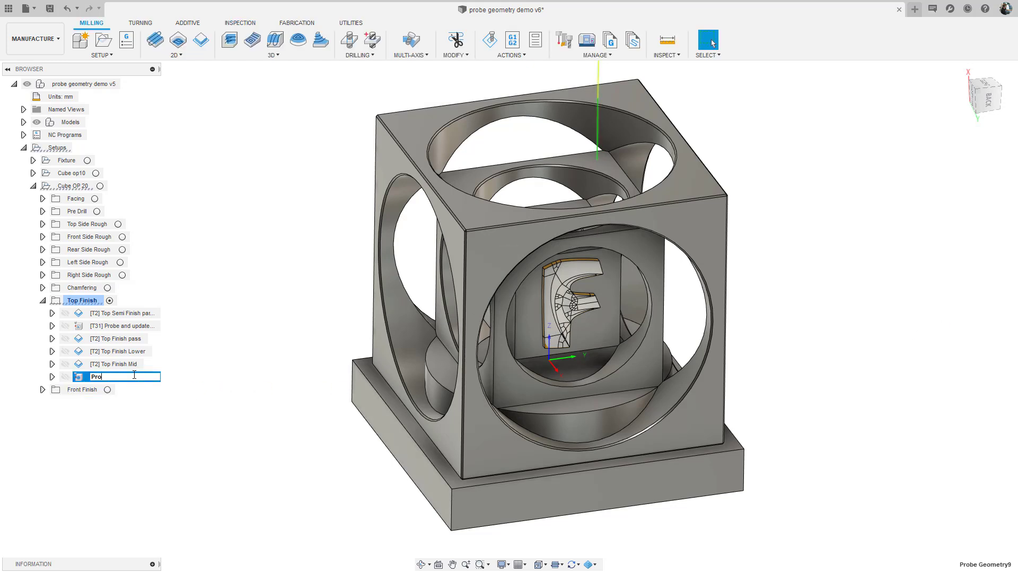
{"action": "type", "text": "be and update Length"}
{"action": "key", "text": "Return"}
{"action": "left_click_drag", "start_coordinate": [134, 376], "coordinate": [128, 343]}
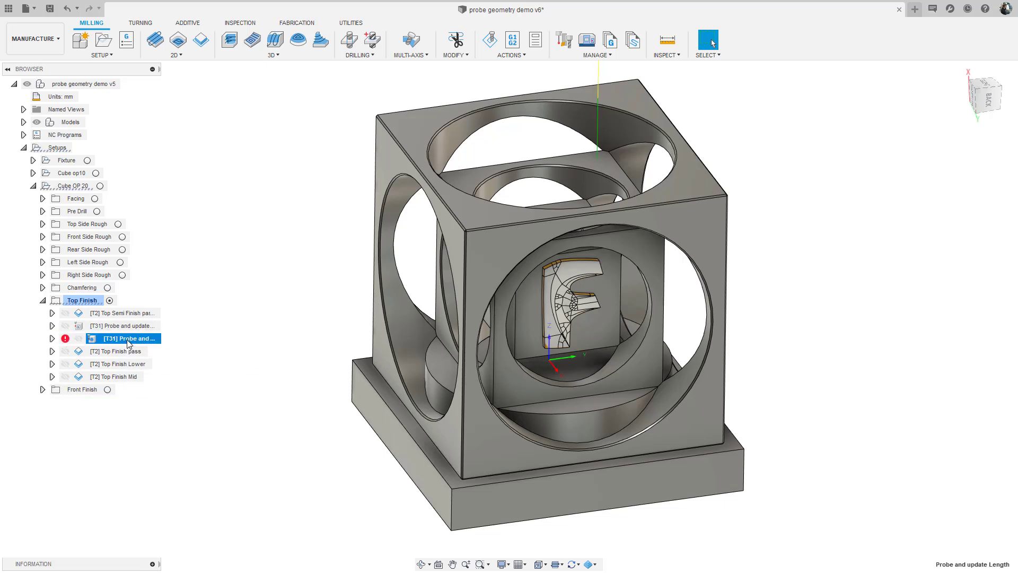
{"action": "left_click", "coordinate": [173, 341]}
Create a third Probe Geometry operation on the circular bore in the outer cube's top face, with position and size tolerances of 0.2 mm
{"action": "left_click", "coordinate": [240, 22]}
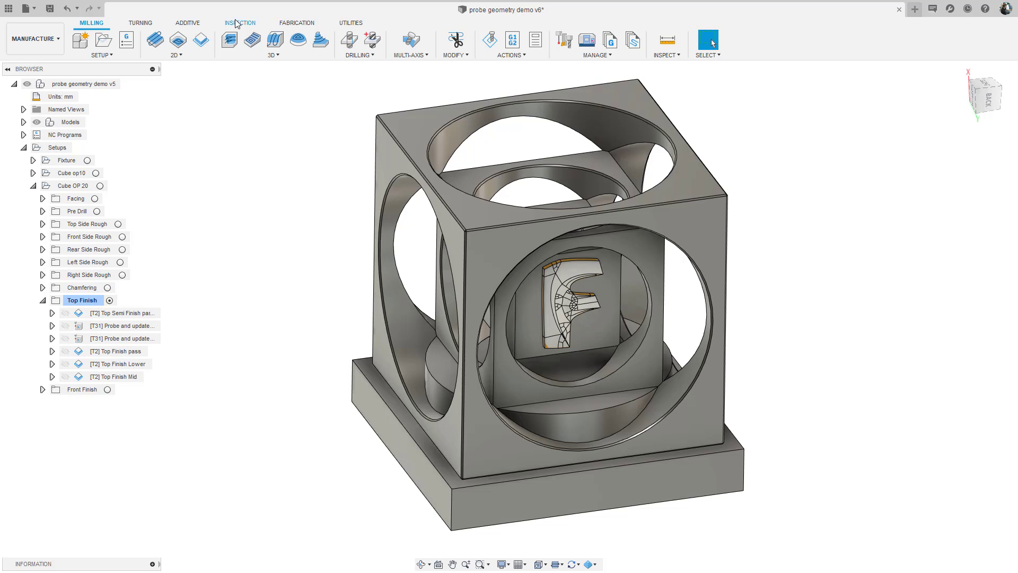
{"action": "left_click", "coordinate": [178, 40]}
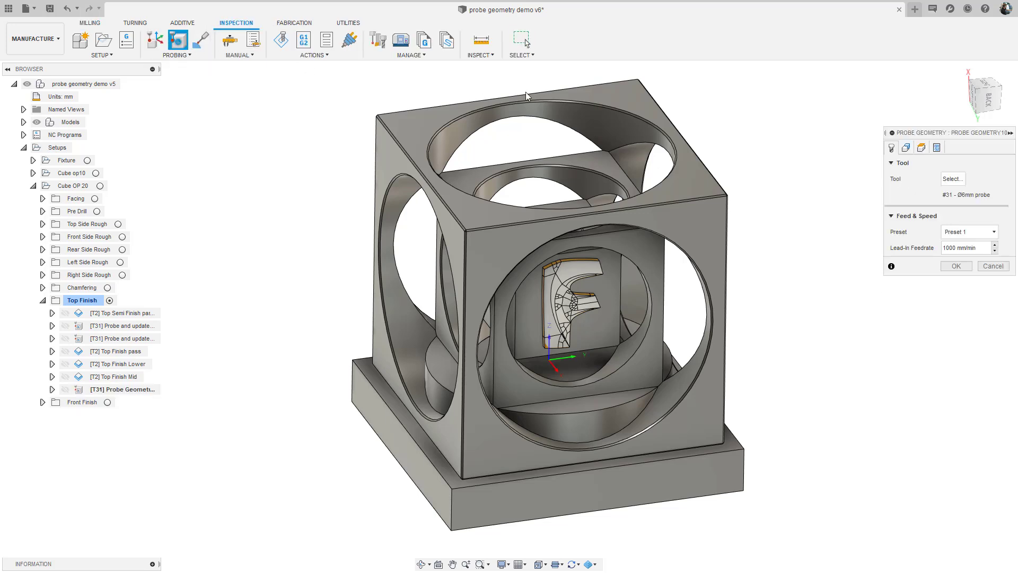
{"action": "left_click", "coordinate": [585, 113]}
{"action": "triple_click", "coordinate": [971, 343]}
{"action": "type", "text": "0.2"}
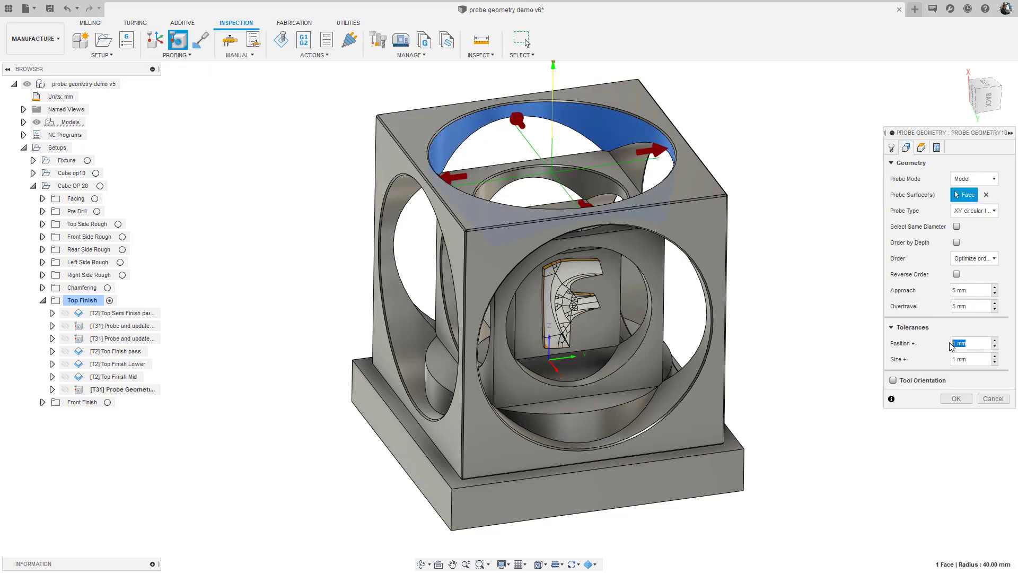
{"action": "key", "text": "Tab"}
{"action": "type", "text": "0.2"}
Enable Out of Position, Wrong Size and Print Results for the bore probe, and accept the probing operation
{"action": "left_click", "coordinate": [937, 147]}
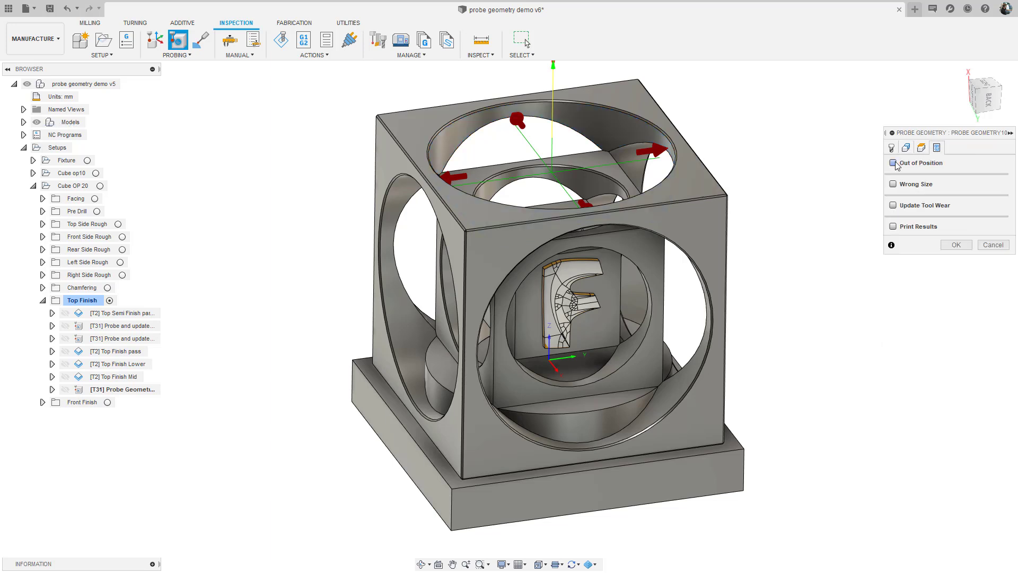
{"action": "left_click", "coordinate": [901, 163]}
{"action": "left_click", "coordinate": [893, 200]}
{"action": "left_click", "coordinate": [893, 258]}
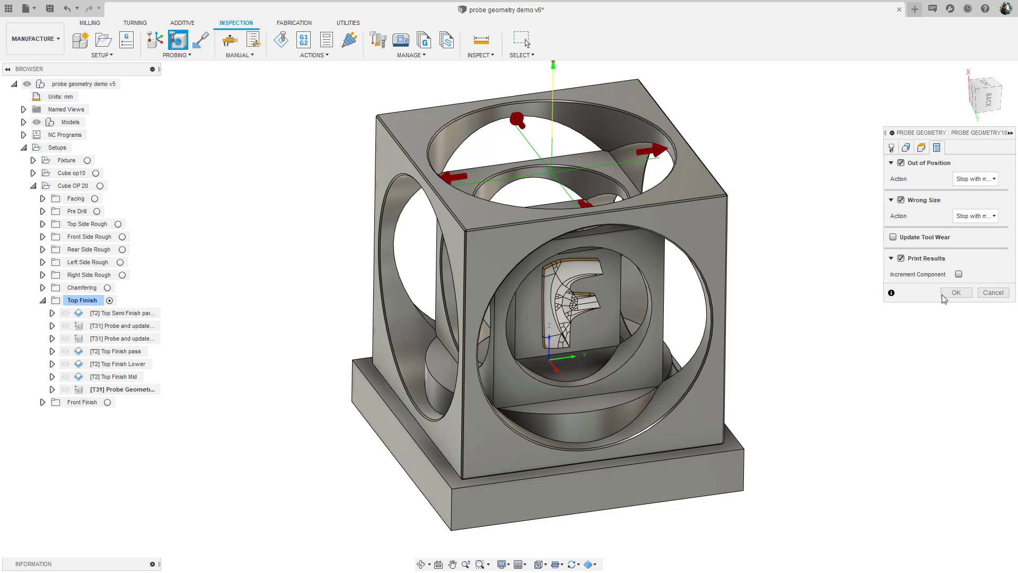
{"action": "left_click", "coordinate": [956, 293]}
Rename the new bore probing operation at the end of the Top Finish folder "Final Check"
{"action": "double_click", "coordinate": [125, 391]}
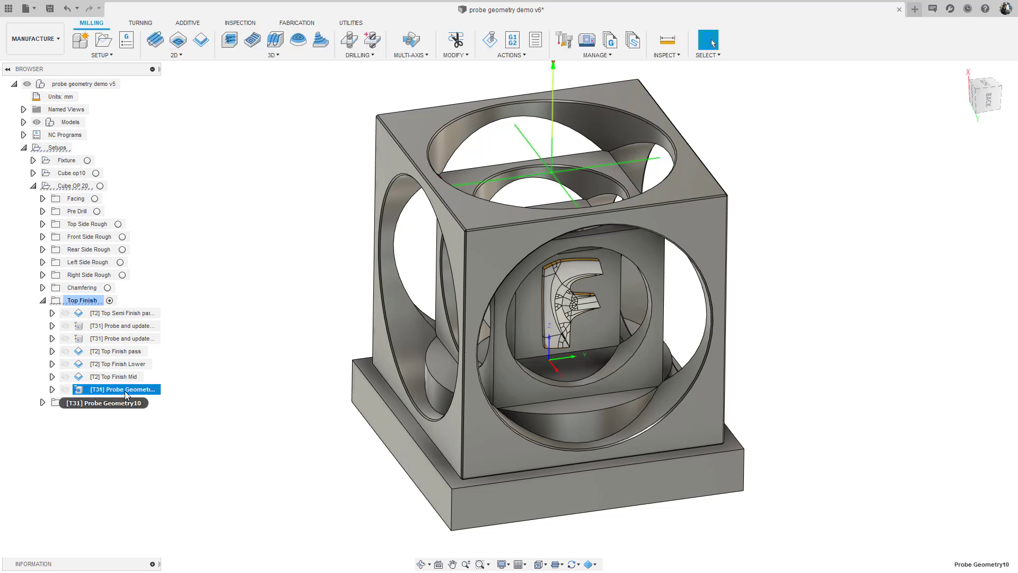
{"action": "type", "text": "Final Check"}
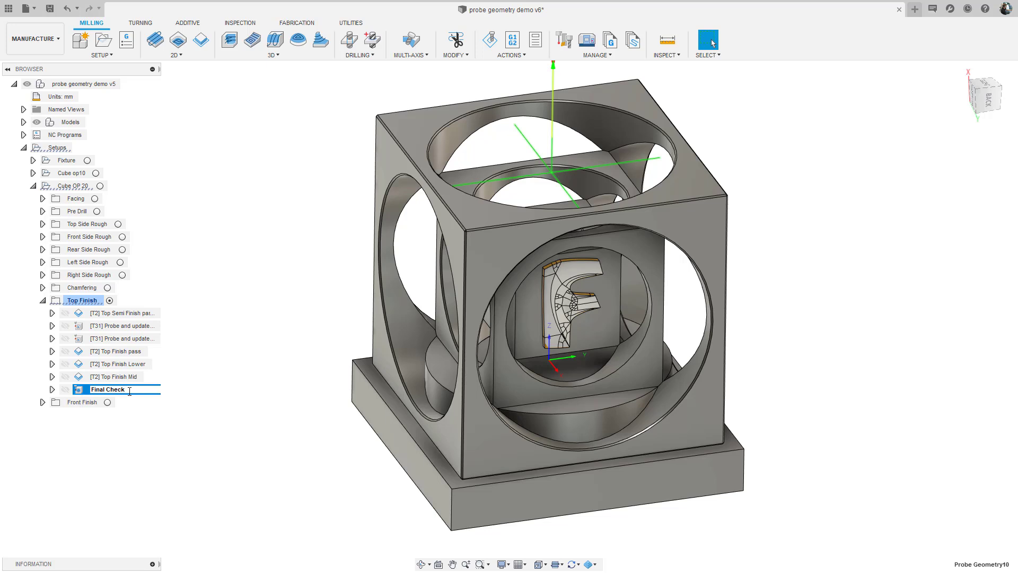
{"action": "key", "text": "Return"}
Review the Top Finish sequence by examining the semi-finish pass, both tool-update probes, the Top Finish pass and Final Check
{"action": "left_click", "coordinate": [122, 313]}
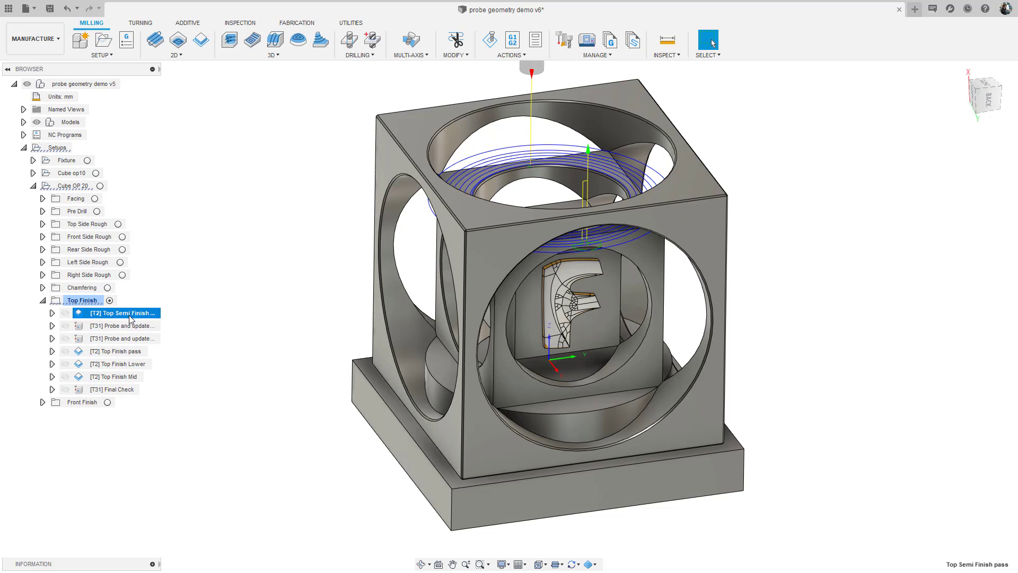
{"action": "left_click", "coordinate": [129, 325]}
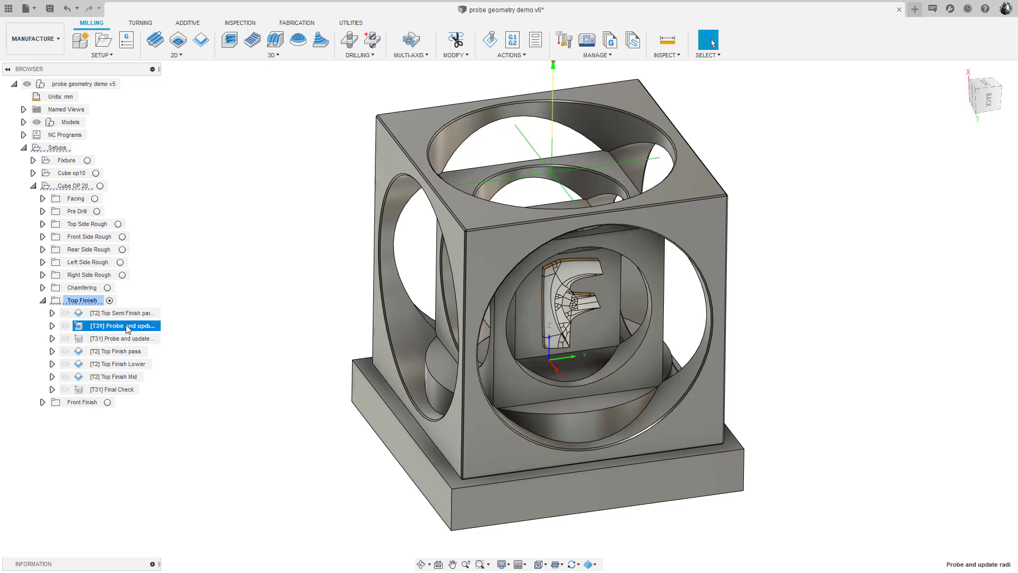
{"action": "left_click", "coordinate": [127, 338]}
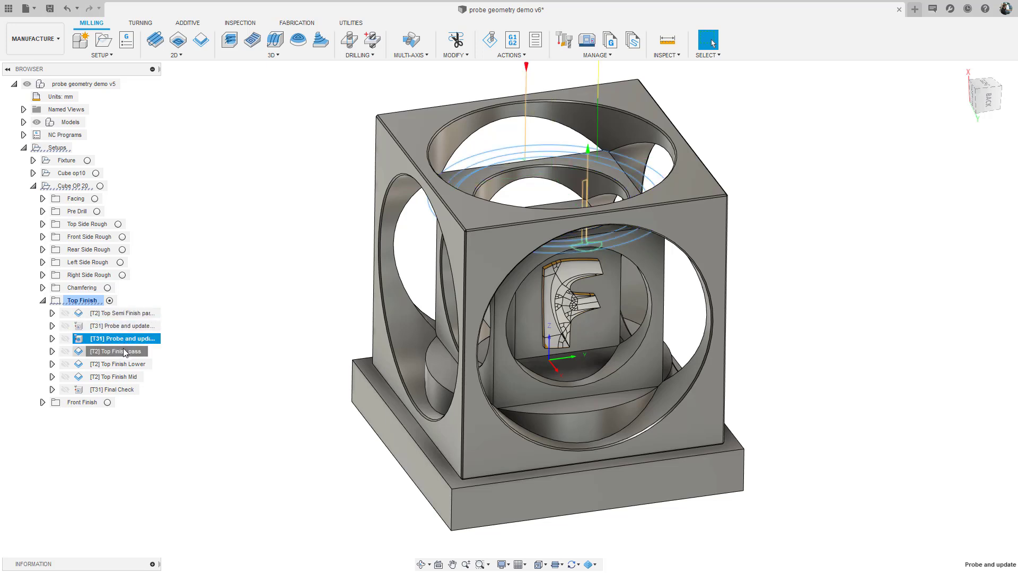
{"action": "left_click", "coordinate": [124, 350]}
{"action": "left_click", "coordinate": [126, 390]}
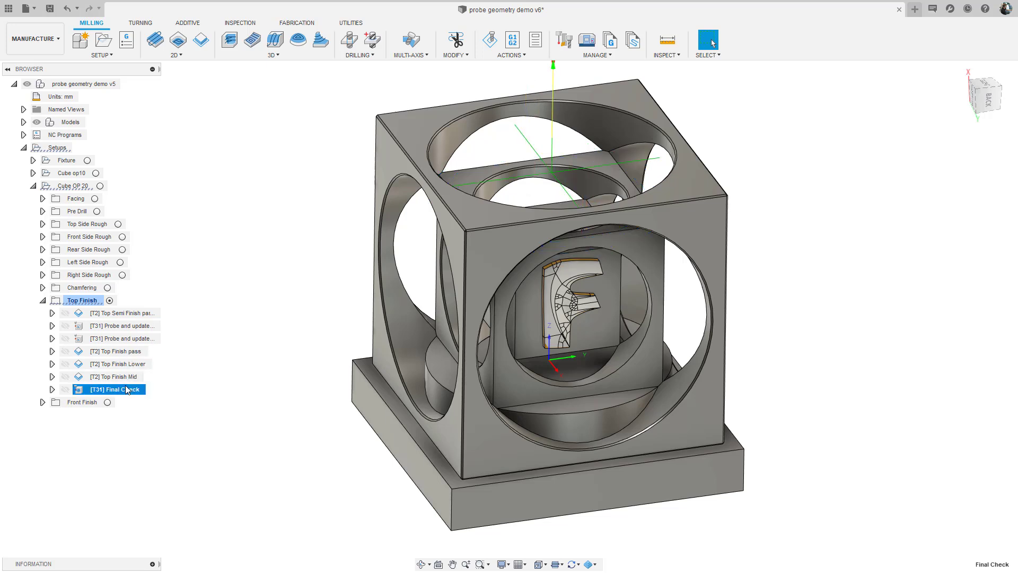